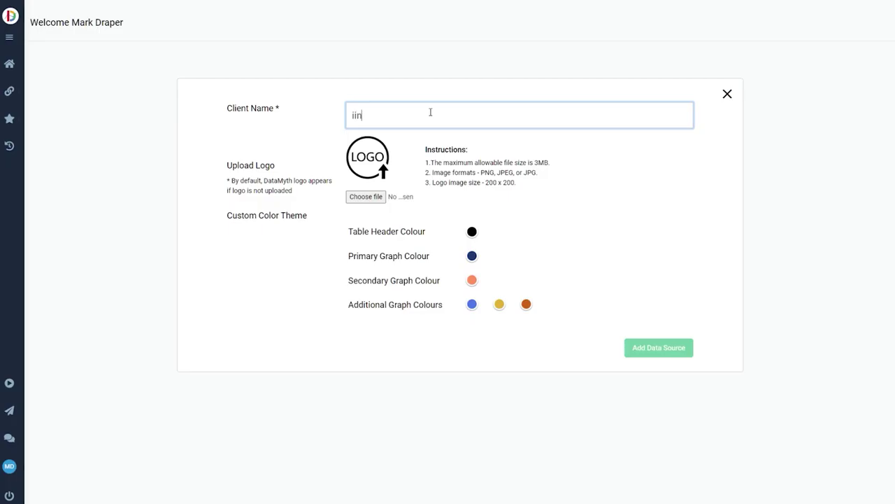
# Upload the iindigo PNG logo for the client and save it to reach Add Data Source.
pyautogui.write('digo')
pyautogui.click(363, 197)
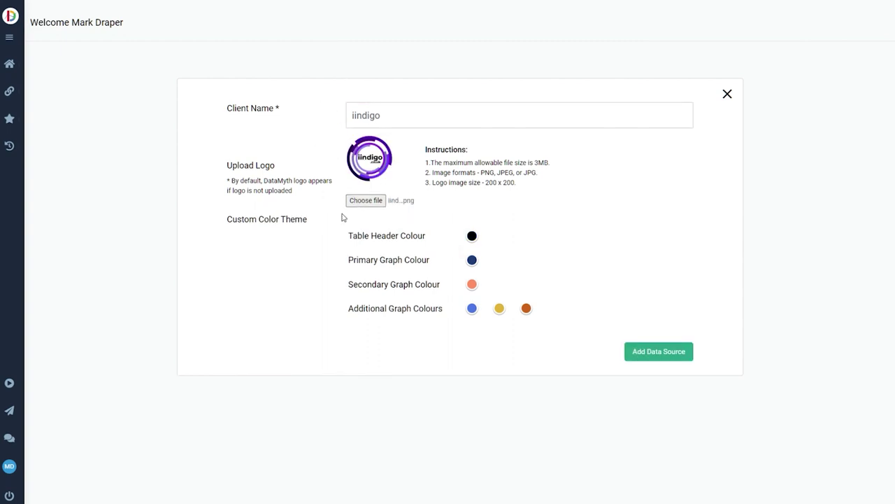
pyautogui.click(658, 351)
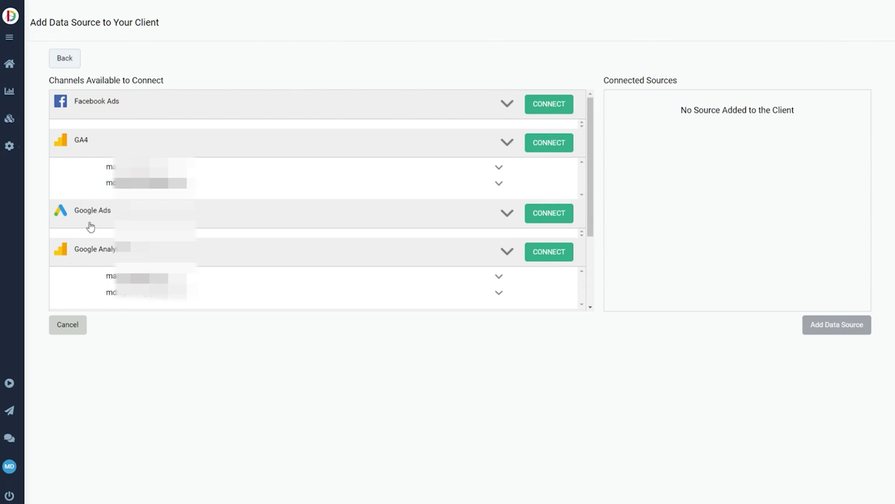
# Add the iindigo.co.uk property from the GA4 channel and confirm the connection.
pyautogui.scroll(-3, 98, 249)
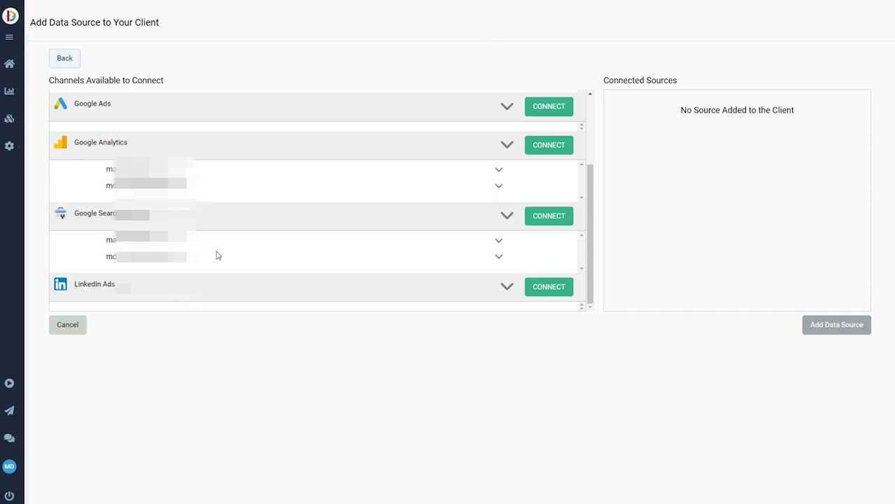
pyautogui.scroll(3, 217, 256)
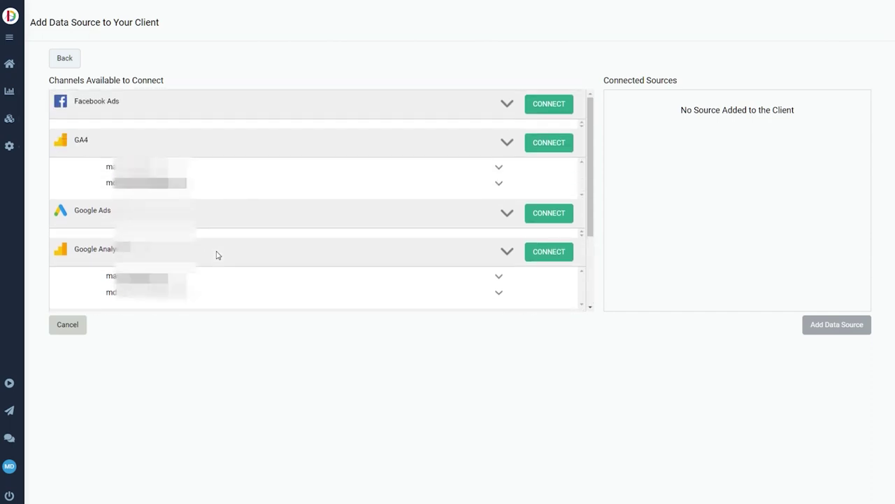
pyautogui.click(292, 168)
pyautogui.scroll(-3, 290, 179)
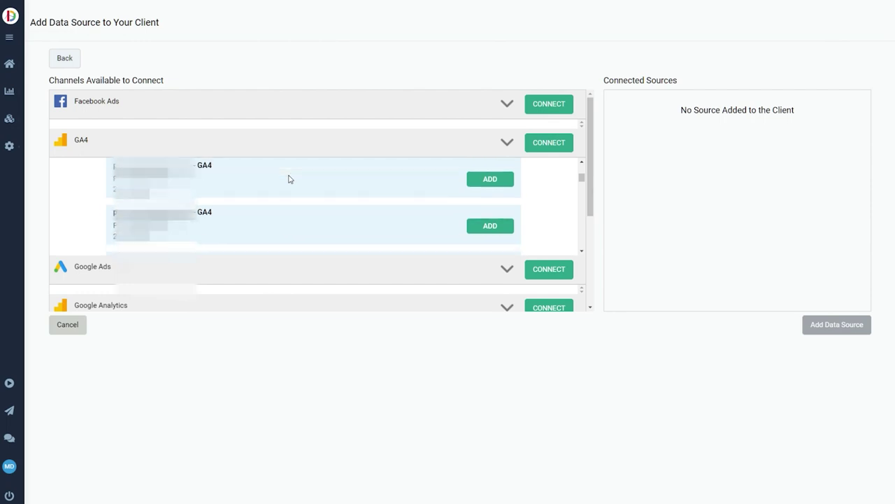
pyautogui.scroll(-3, 290, 179)
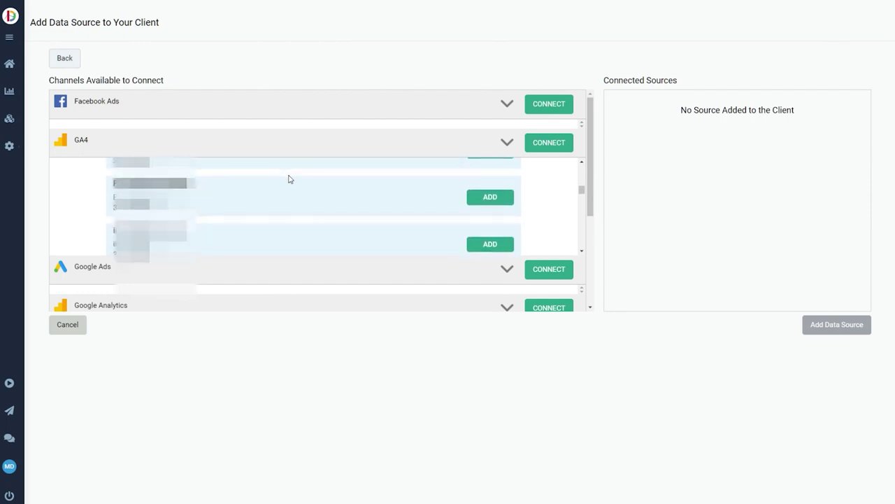
pyautogui.click(485, 200)
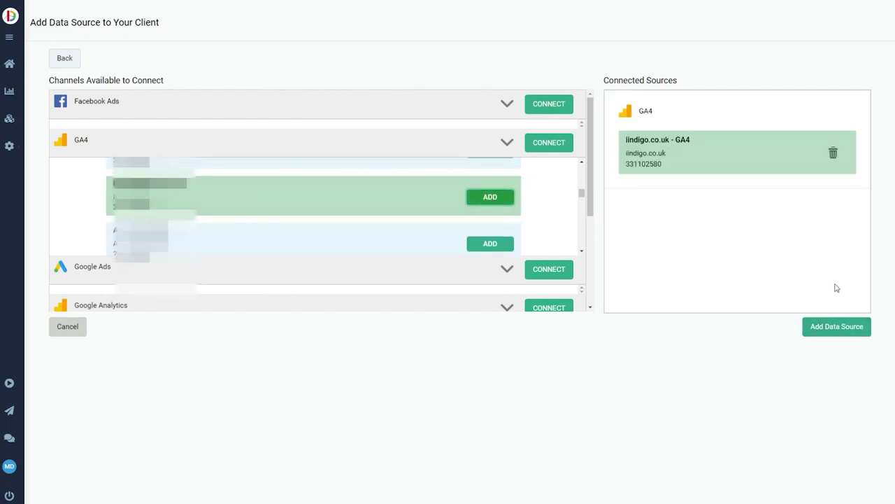
pyautogui.click(839, 334)
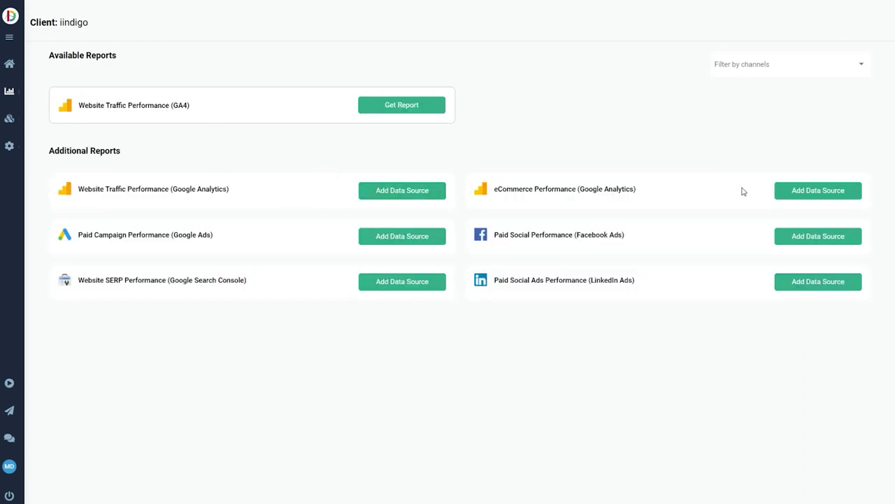
# Connect sc-domain:iindigo.co.uk from Search Console through the Website SERP Performance row.
pyautogui.click(410, 281)
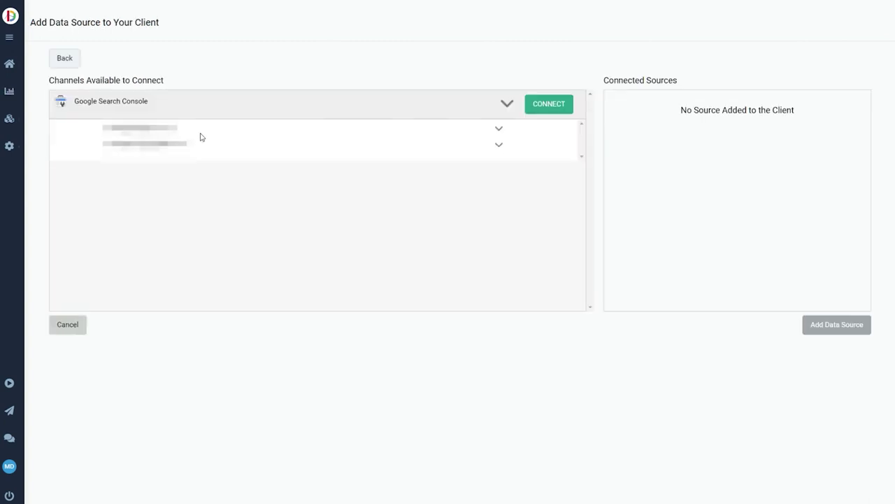
pyautogui.scroll(-1, 307, 161)
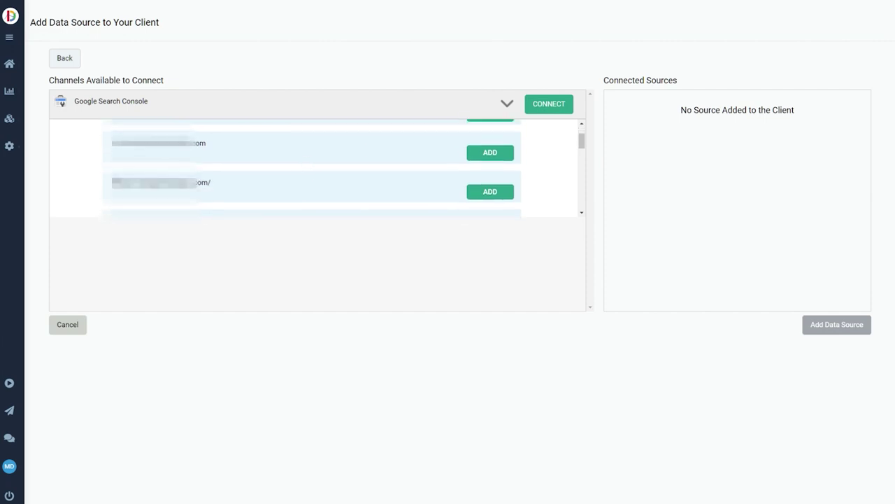
pyautogui.scroll(-3, 221, 172)
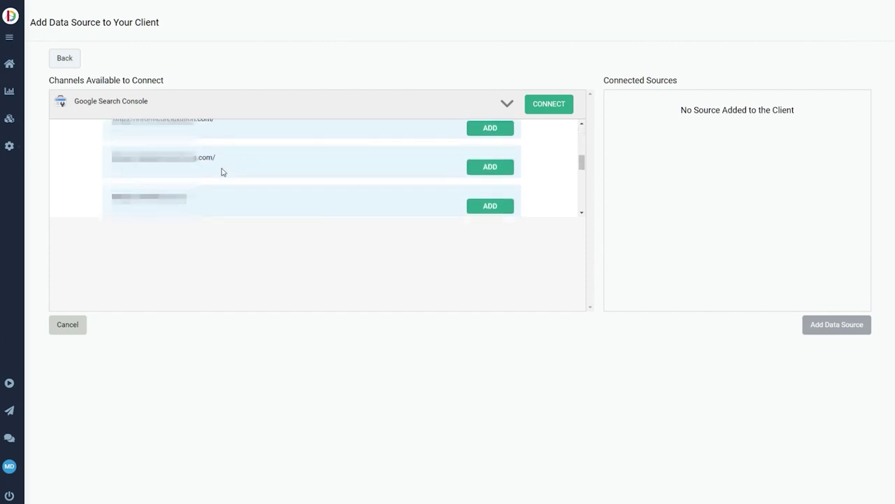
pyautogui.scroll(-4, 222, 172)
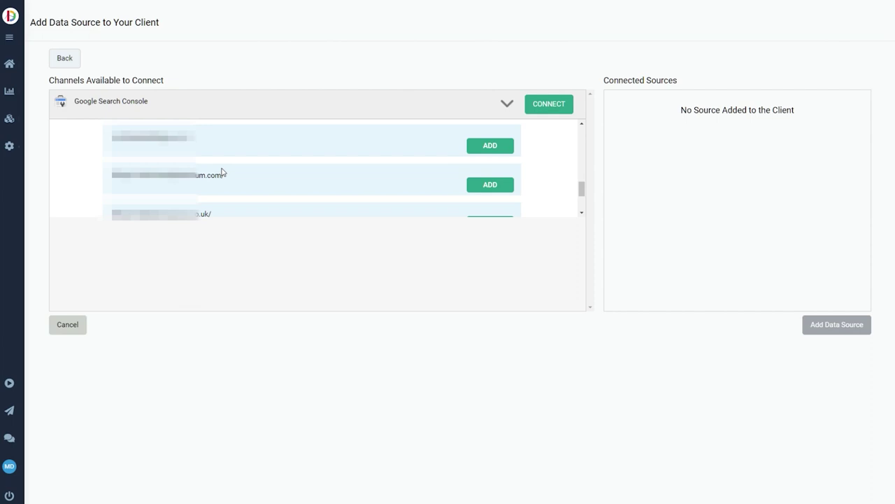
pyautogui.click(476, 137)
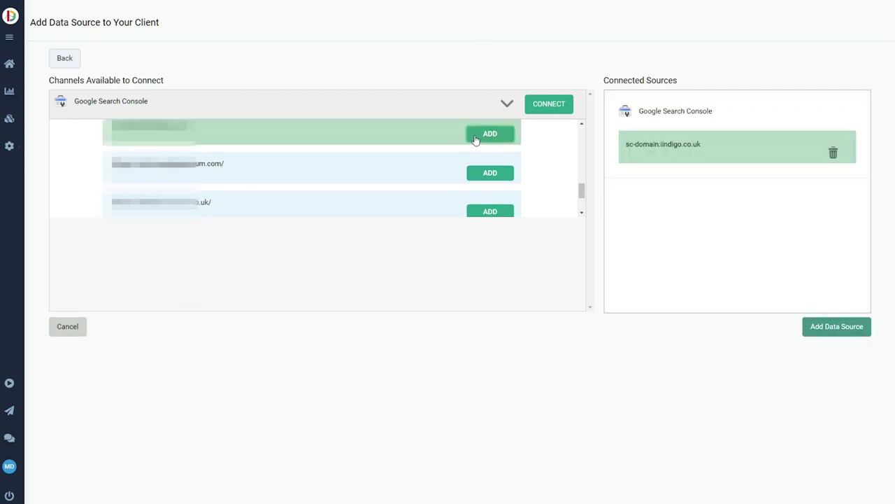
pyautogui.click(855, 339)
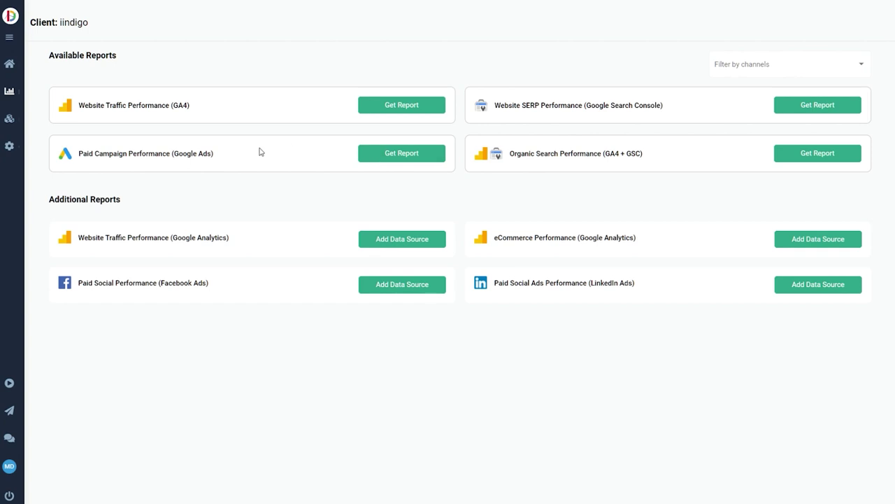
# Connect Google Analytics for the Website Traffic Performance report.
pyautogui.click(414, 246)
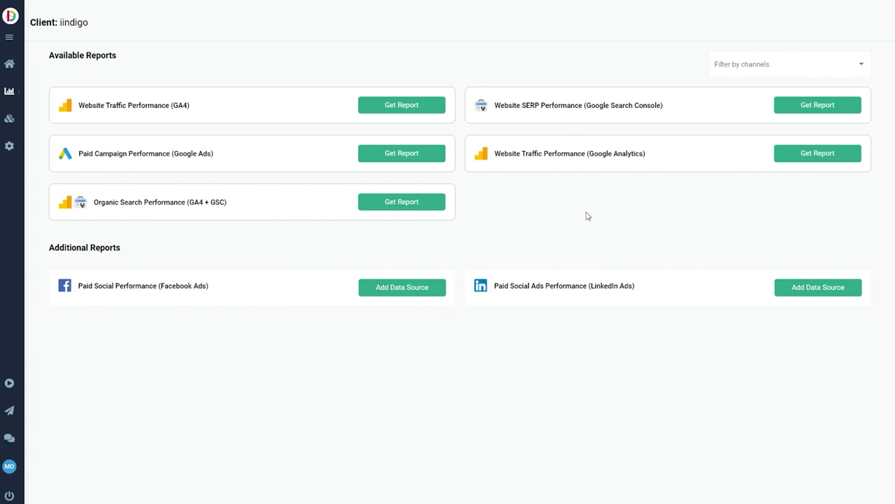
# Generate the Organic Search Performance report for last month (Feb 1–28, 2023) with brand term 'crawlq'.
pyautogui.click(410, 208)
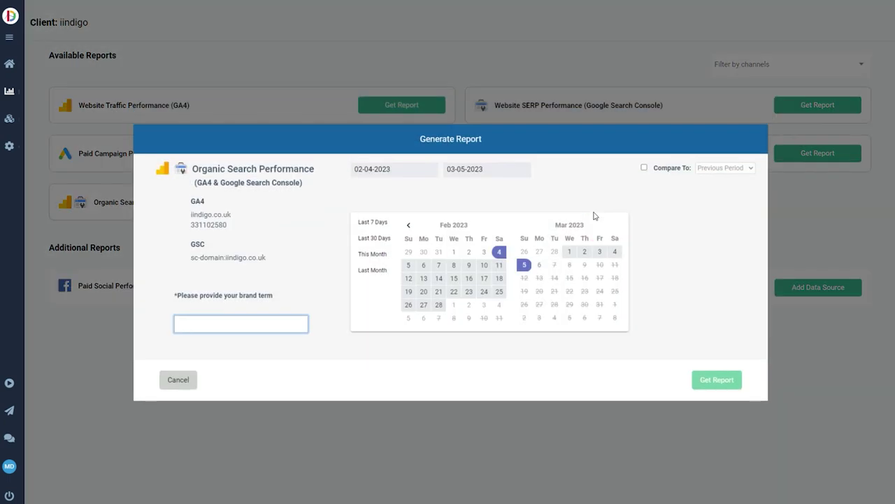
pyautogui.click(445, 302)
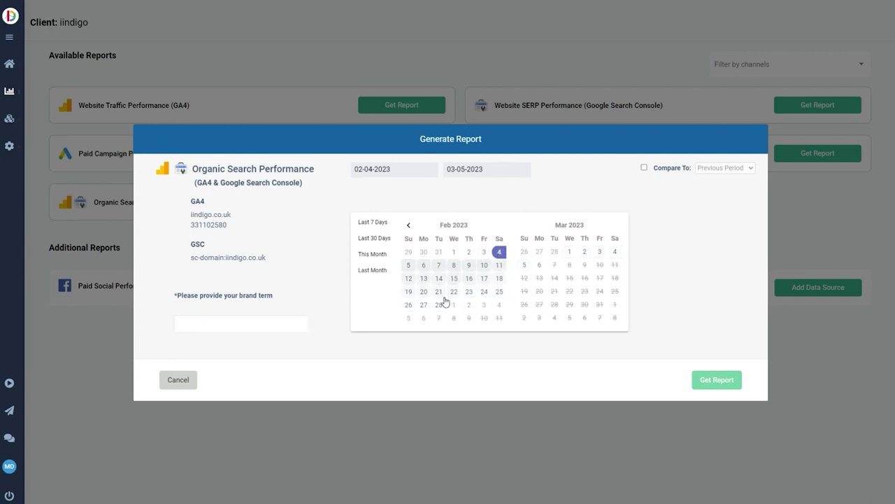
pyautogui.click(440, 305)
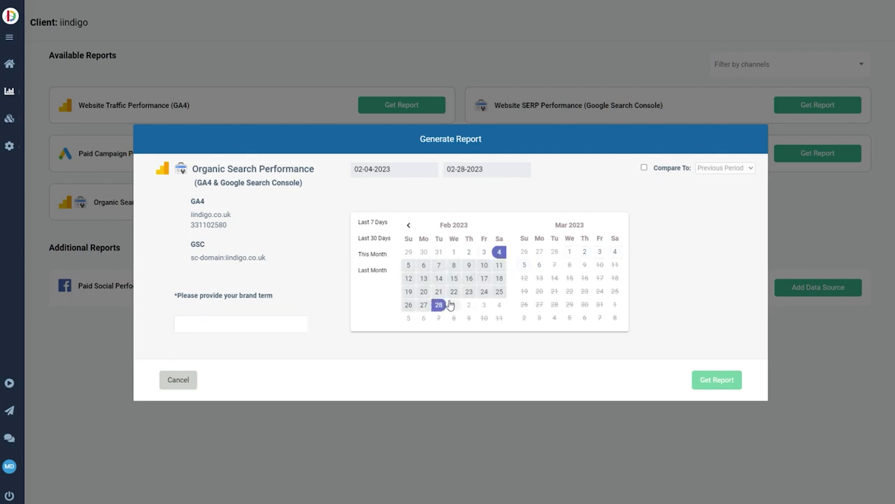
pyautogui.click(358, 272)
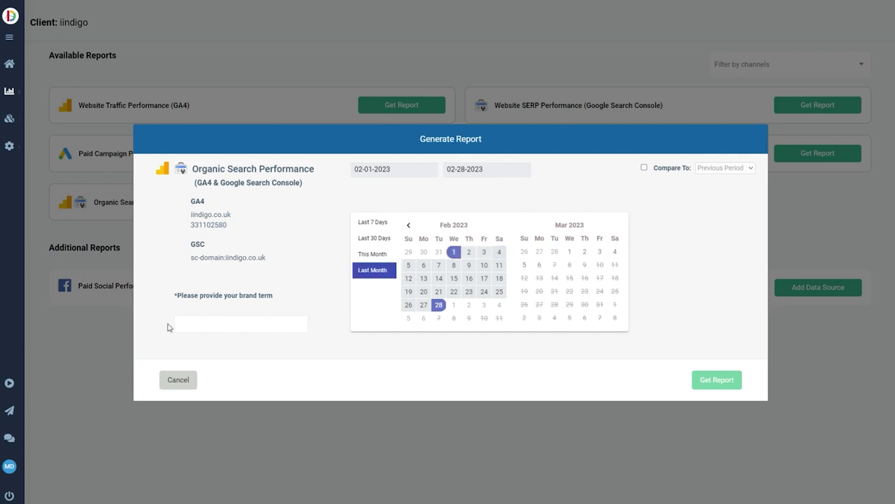
pyautogui.click(193, 320)
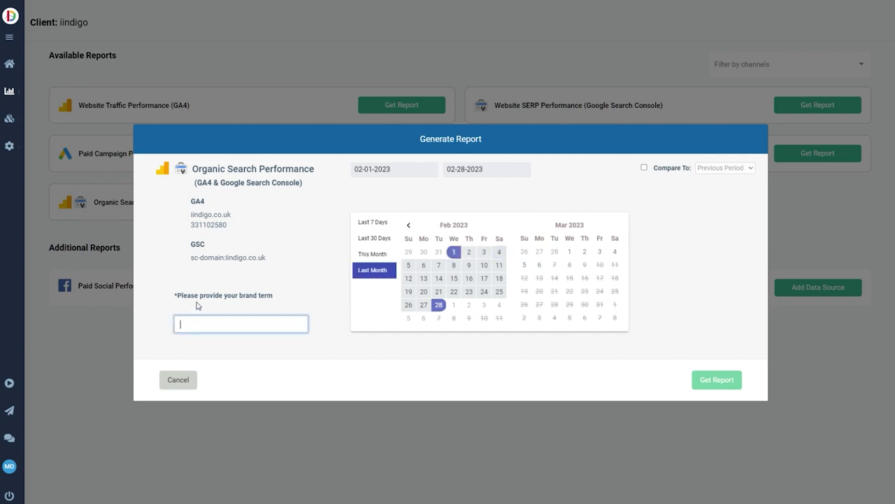
pyautogui.write('crawl')
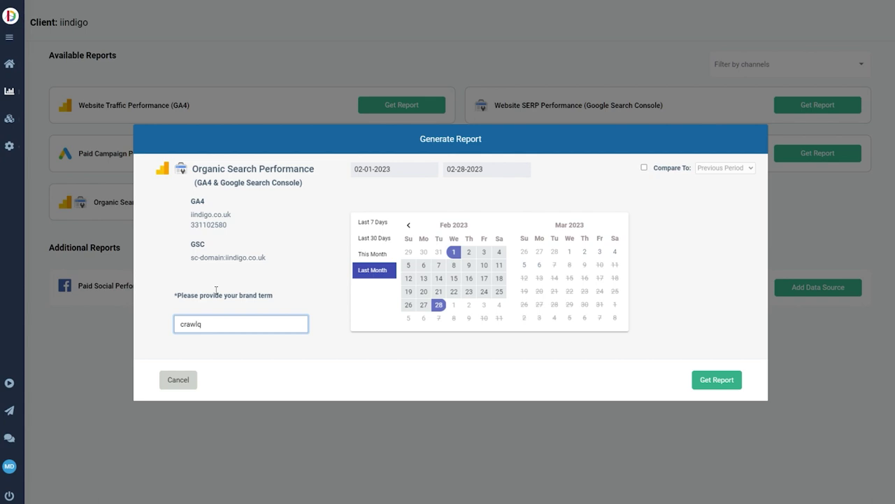
pyautogui.write('q')
pyautogui.click(719, 383)
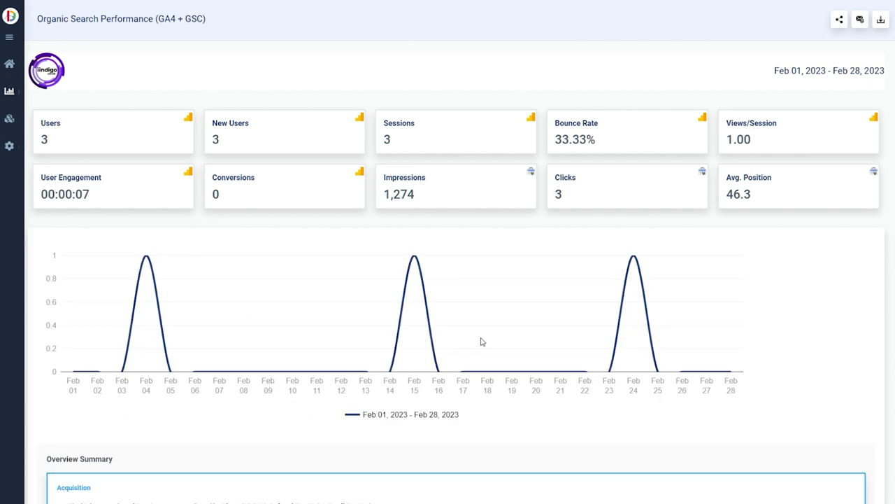
# Scroll down the report to the Channel Performance table and its Observations and Insights box.
pyautogui.scroll(-5, 252, 248)
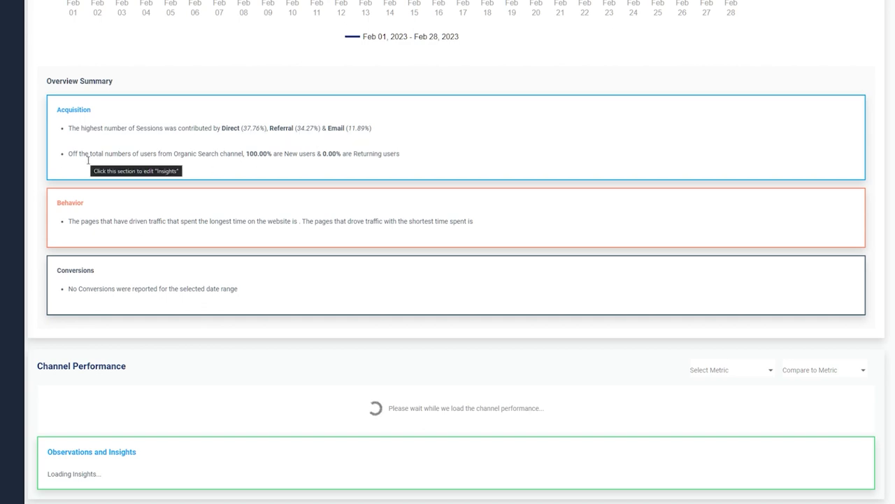
pyautogui.scroll(-1, 419, 177)
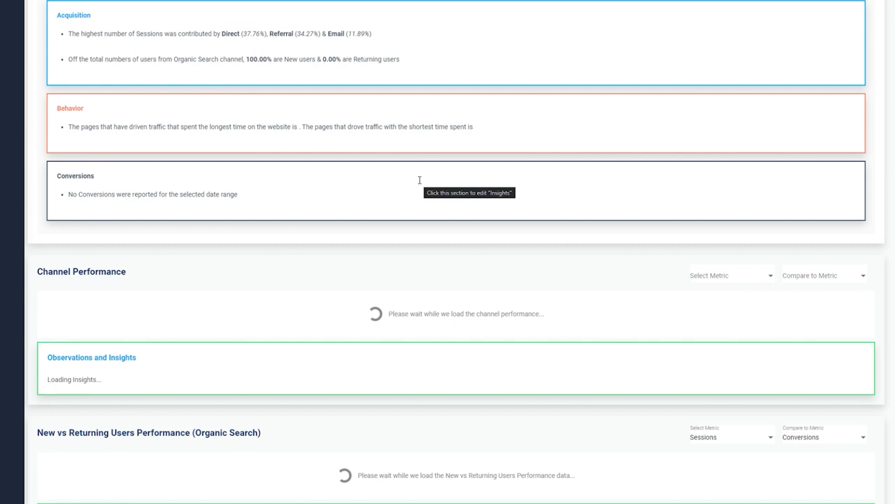
pyautogui.scroll(-2, 420, 180)
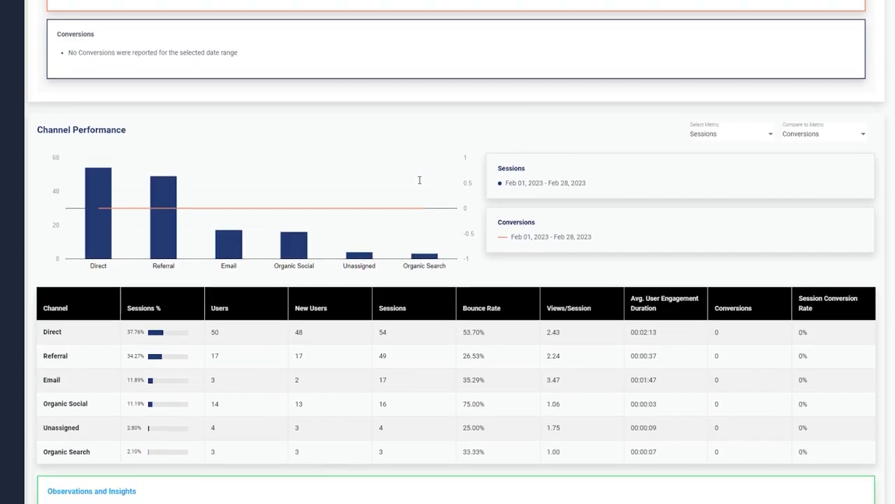
pyautogui.scroll(-1, 419, 183)
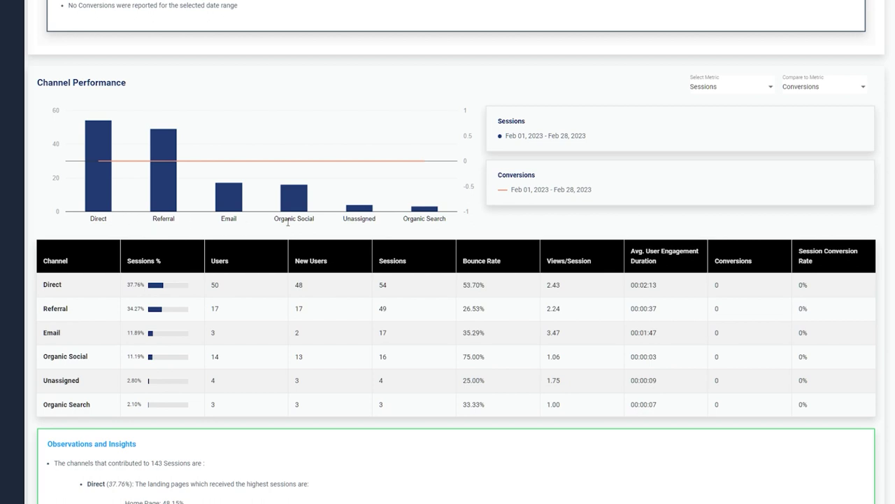
pyautogui.scroll(-1, 288, 223)
pyautogui.scroll(-4, 287, 224)
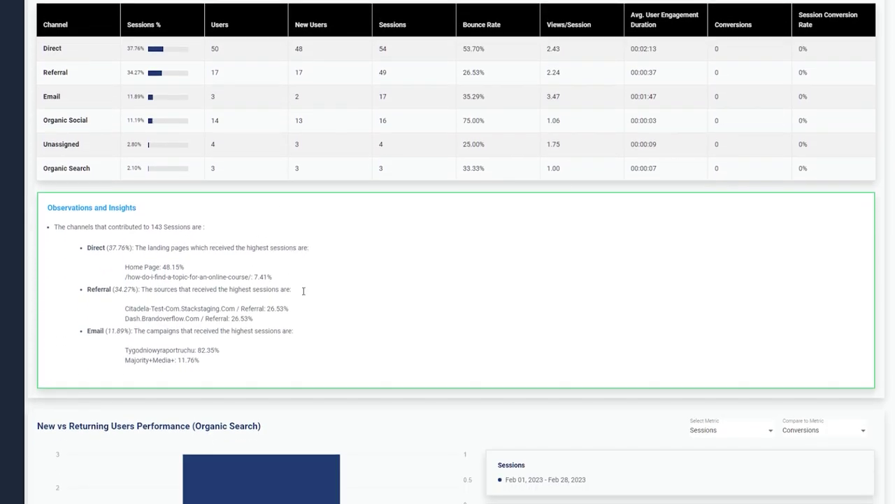
# Append a new line to the Channel Performance insights noting the extra info the client needs.
pyautogui.click(305, 360)
pyautogui.press('Return')
pyautogui.press('Return')
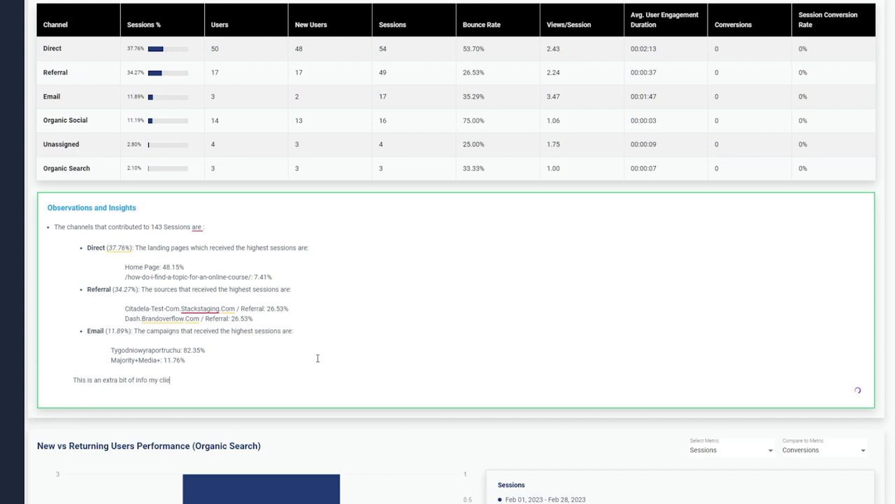
pyautogui.write('l nee')
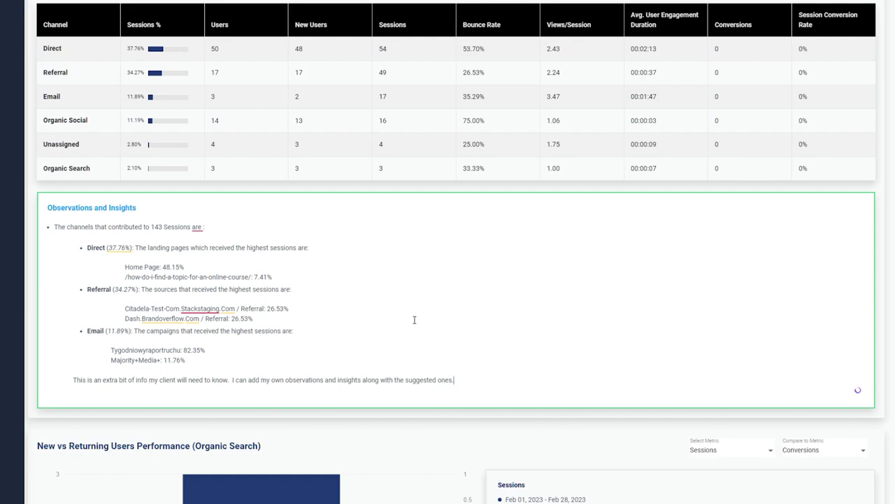
pyautogui.scroll(-2, 413, 318)
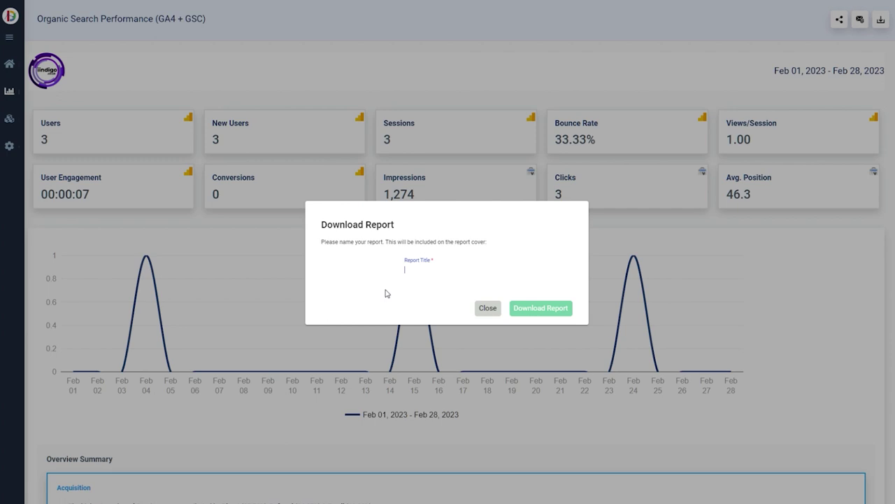
# Title the report 'Google Report Feb 23' and download it.
pyautogui.write('Google Report Feb 23')
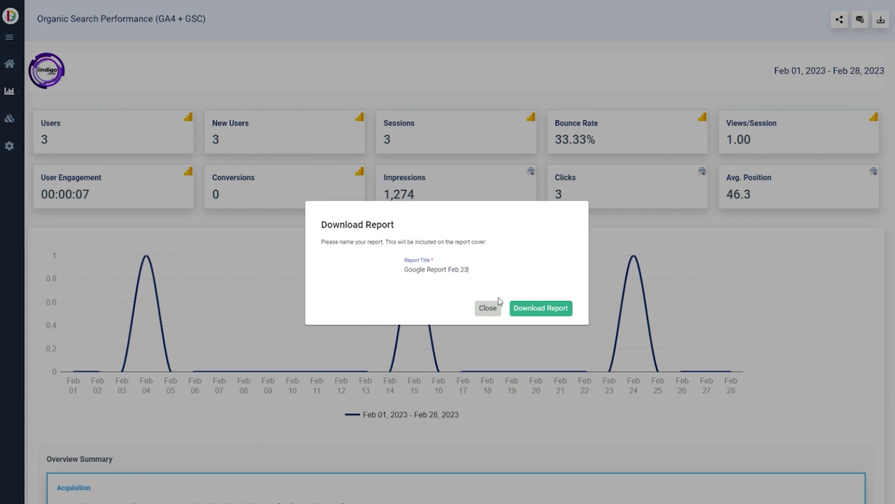
pyautogui.click(526, 309)
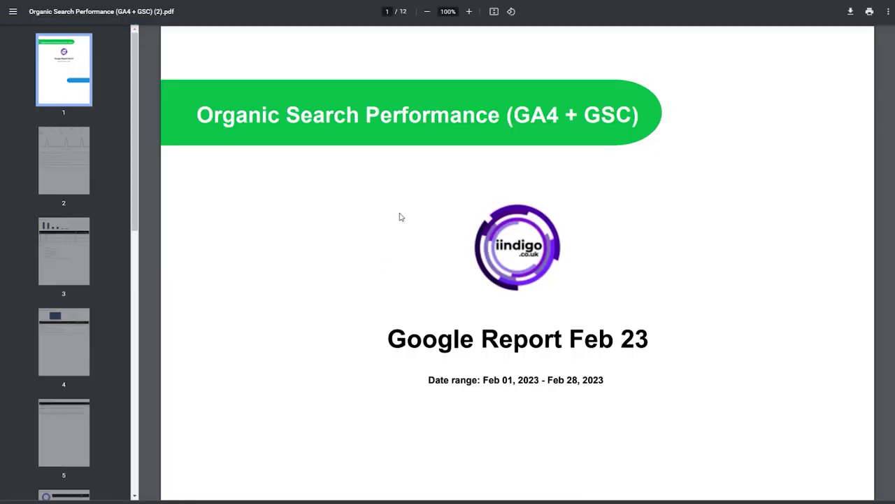
# Scroll through the pages of the exported PDF report.
pyautogui.scroll(-10, 559, 270)
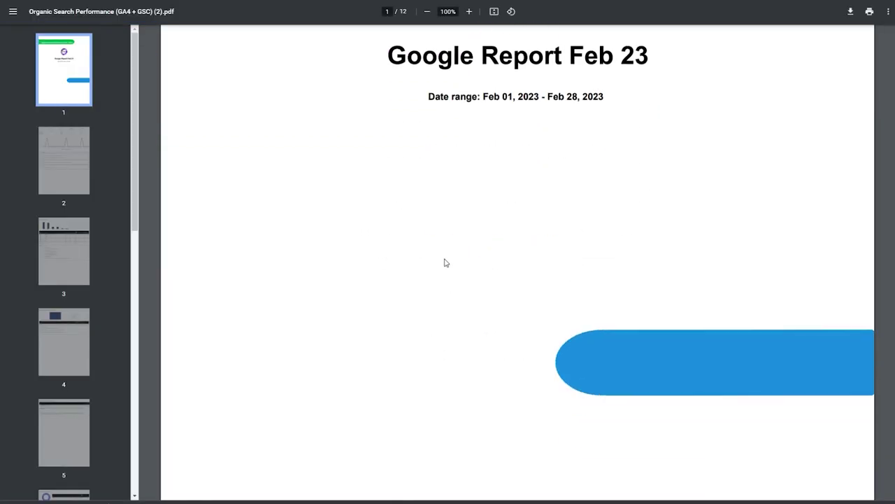
pyautogui.scroll(-15, 429, 236)
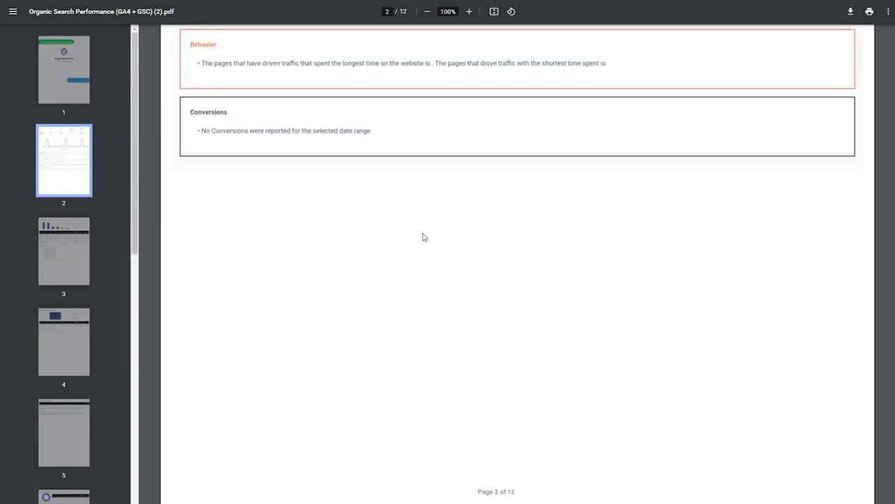
pyautogui.scroll(-15, 422, 237)
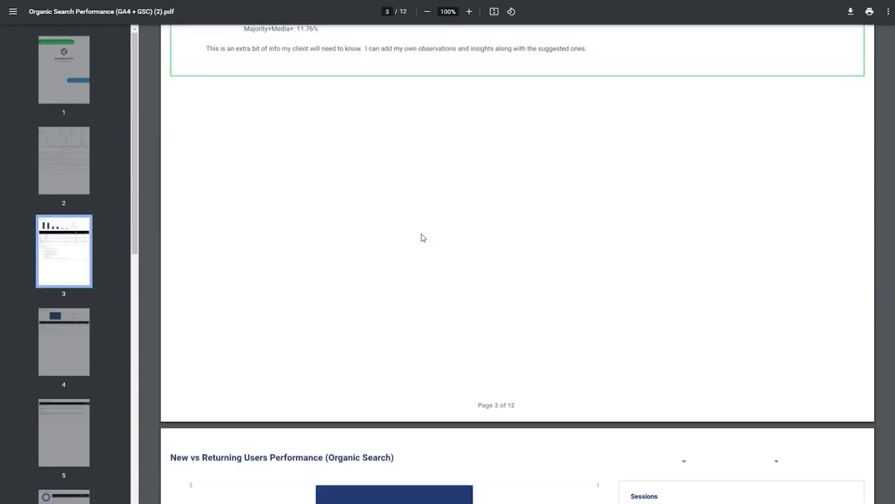
pyautogui.scroll(-15, 422, 237)
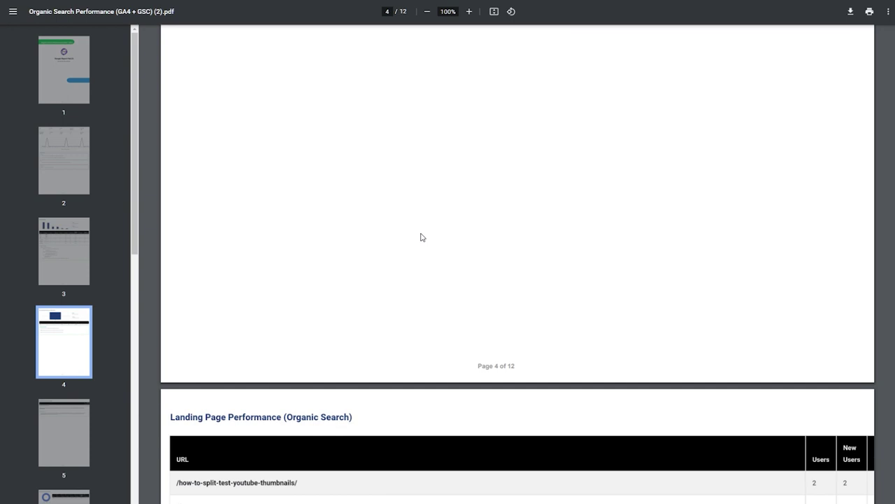
pyautogui.scroll(-15, 428, 238)
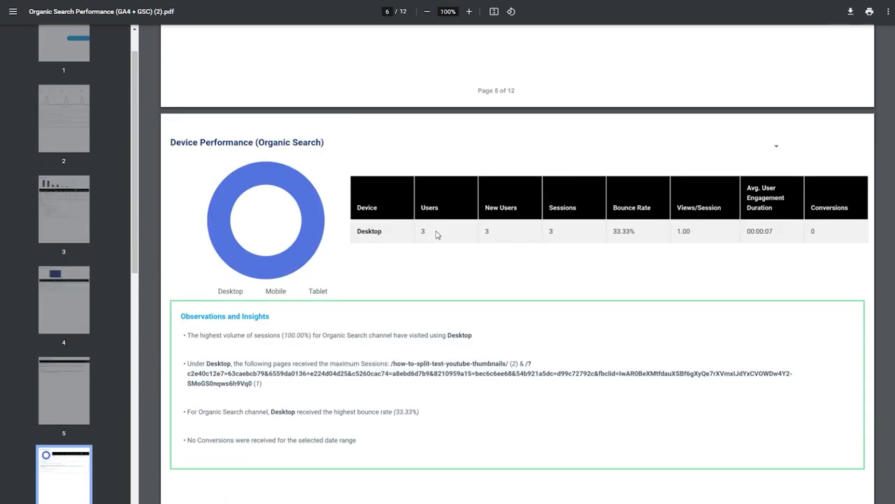
pyautogui.scroll(-15, 445, 256)
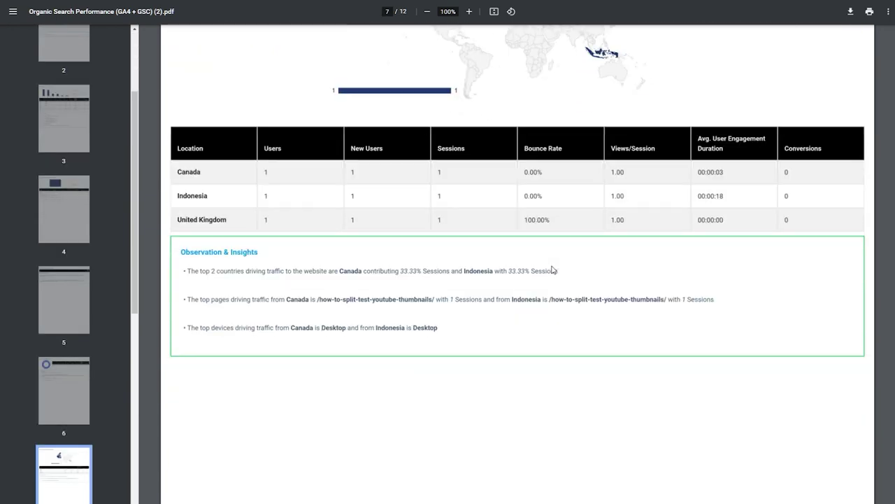
pyautogui.scroll(-8, 552, 271)
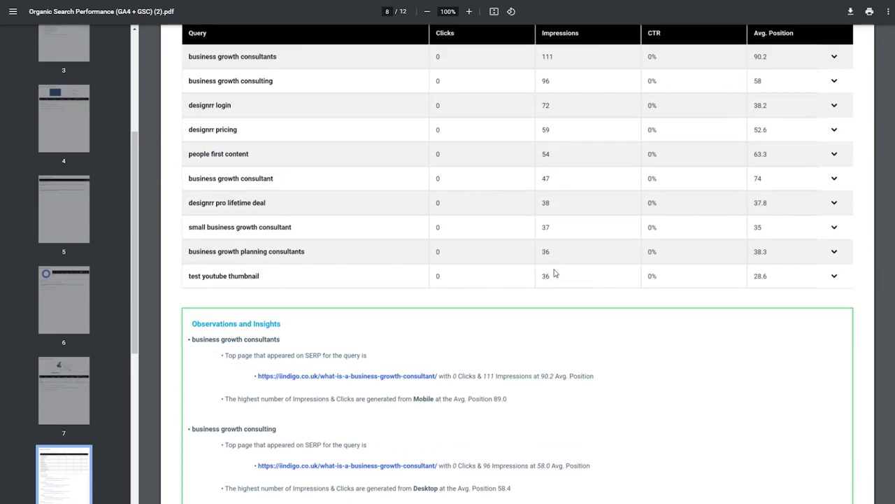
# Jump via thumbnails to page 3 and bring its Observations and Insights note into view.
pyautogui.click(65, 188)
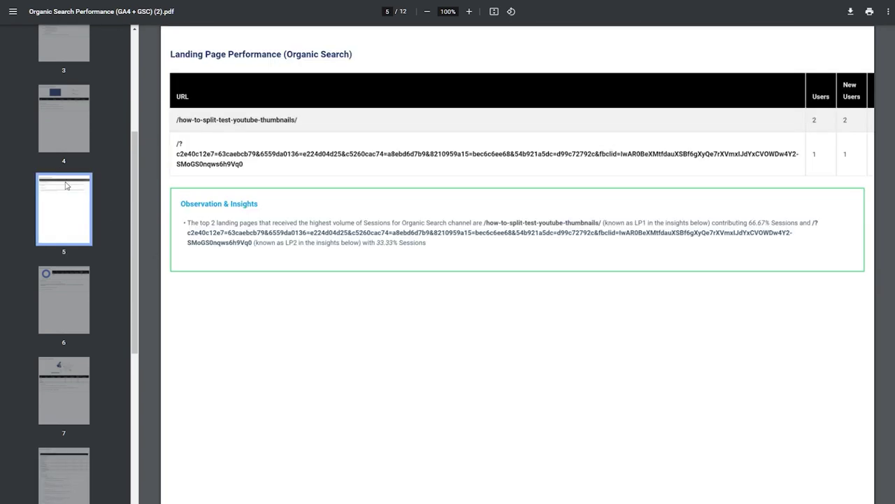
pyautogui.click(69, 142)
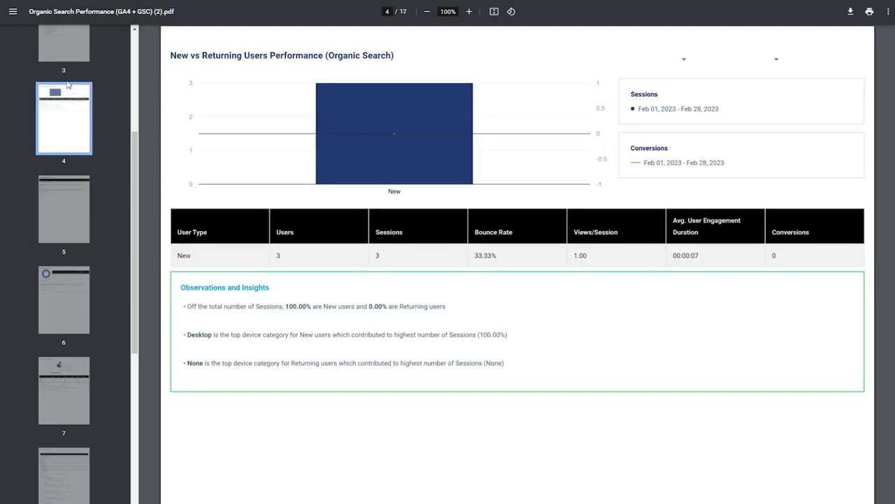
pyautogui.click(64, 45)
pyautogui.scroll(-4, 404, 337)
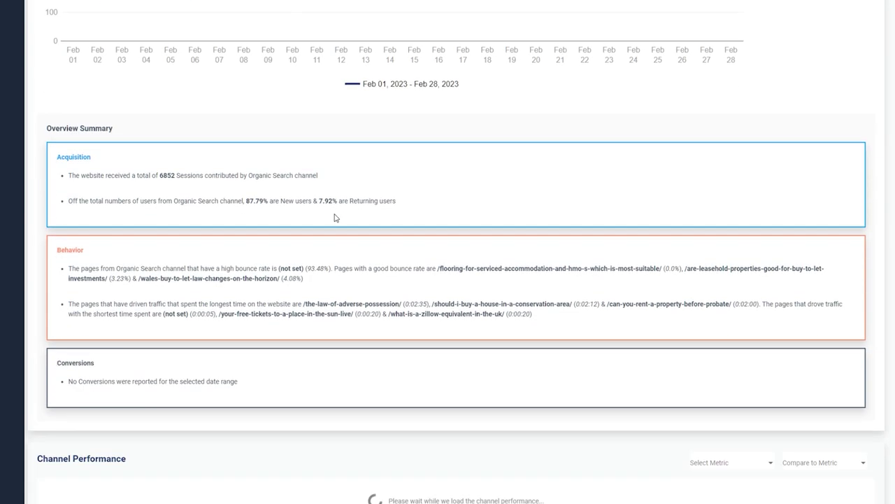
# Scroll down the DataMyth dashboard past the loading sections toward the Top Queries table.
pyautogui.scroll(-2, 334, 210)
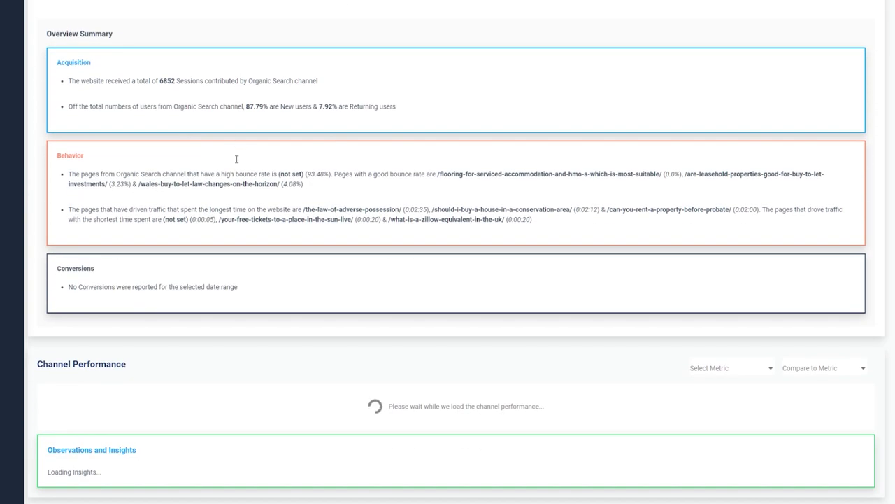
pyautogui.scroll(-3, 354, 242)
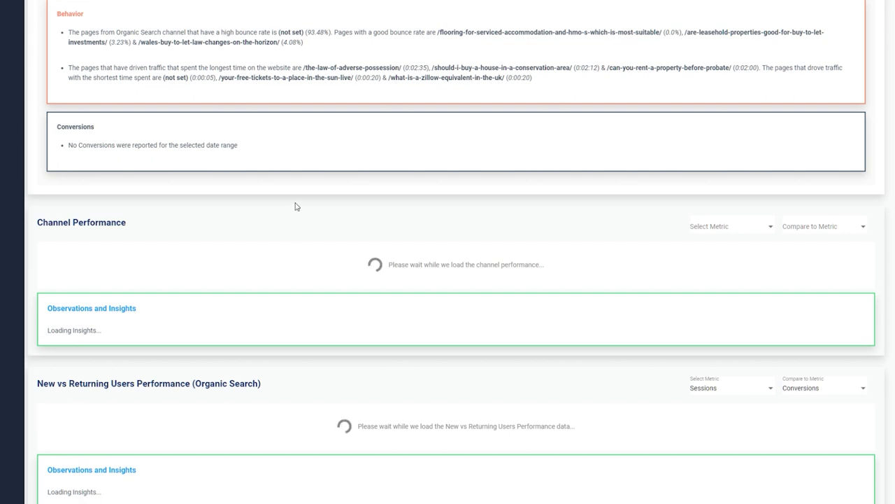
pyautogui.scroll(-1, 290, 202)
pyautogui.scroll(1, 301, 224)
pyautogui.scroll(-3, 356, 250)
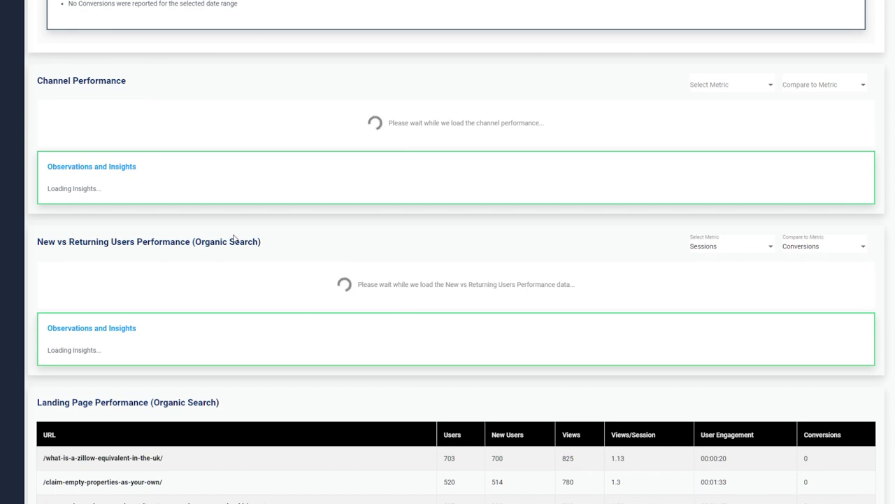
pyautogui.scroll(-10, 234, 239)
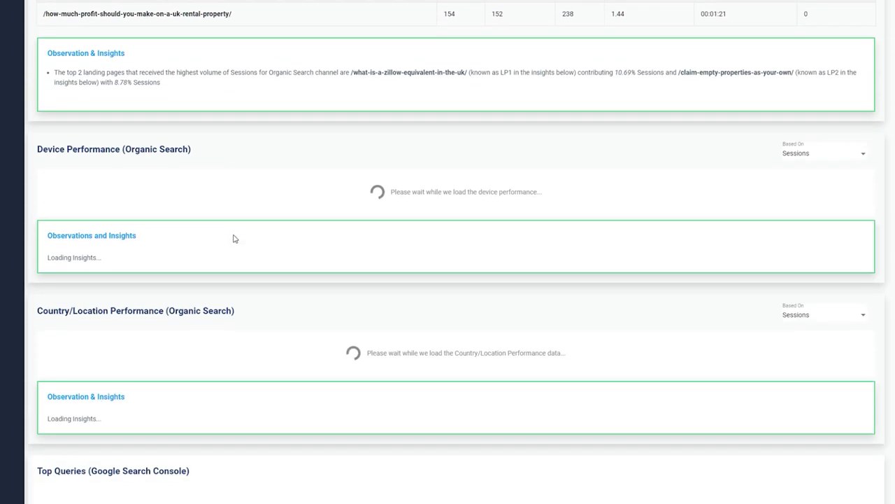
pyautogui.scroll(-5, 233, 238)
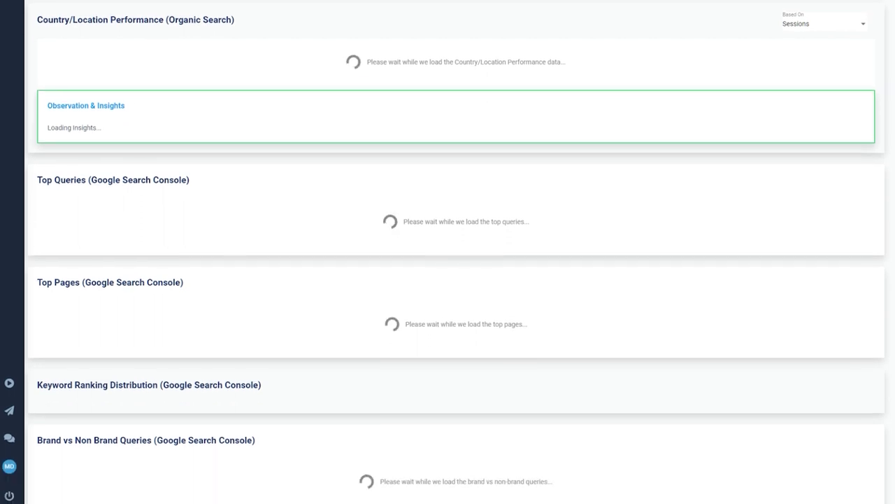